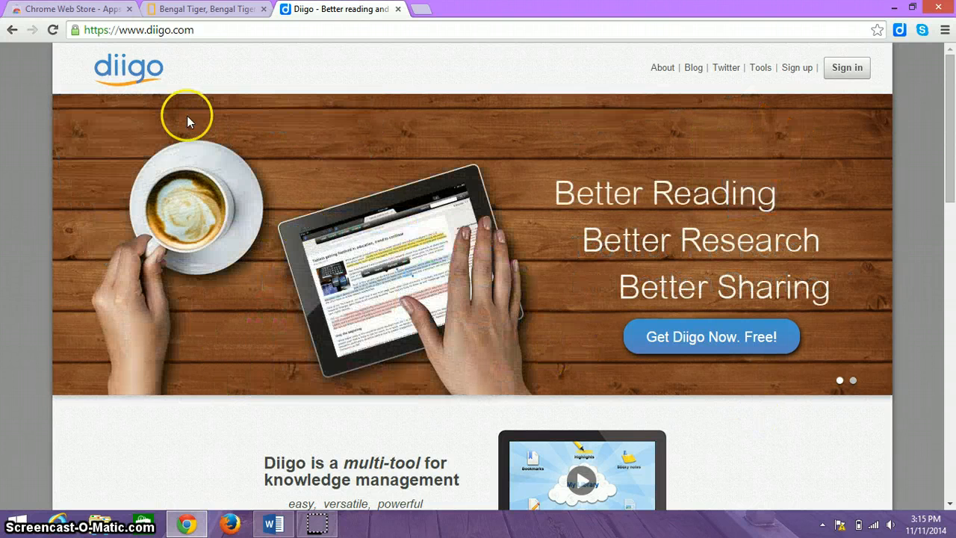
# Search the Chrome Web Store for 'diigo' and launch the Diigo Web app
pyautogui.click(67, 9)
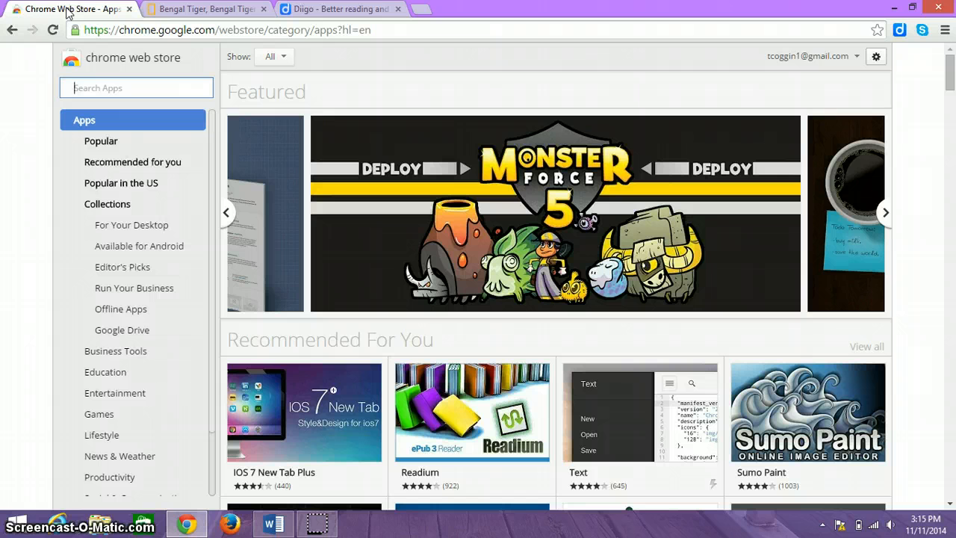
pyautogui.write('diigo')
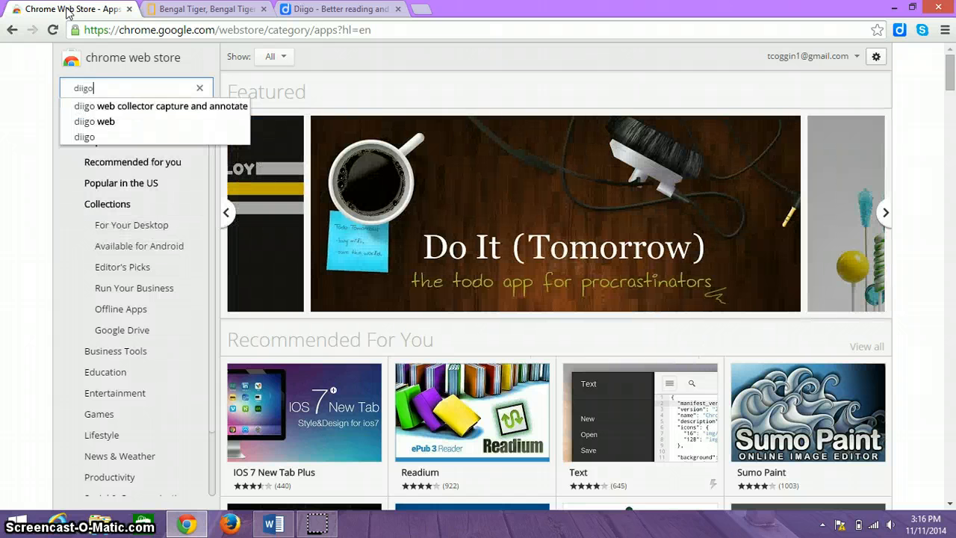
pyautogui.press('Return')
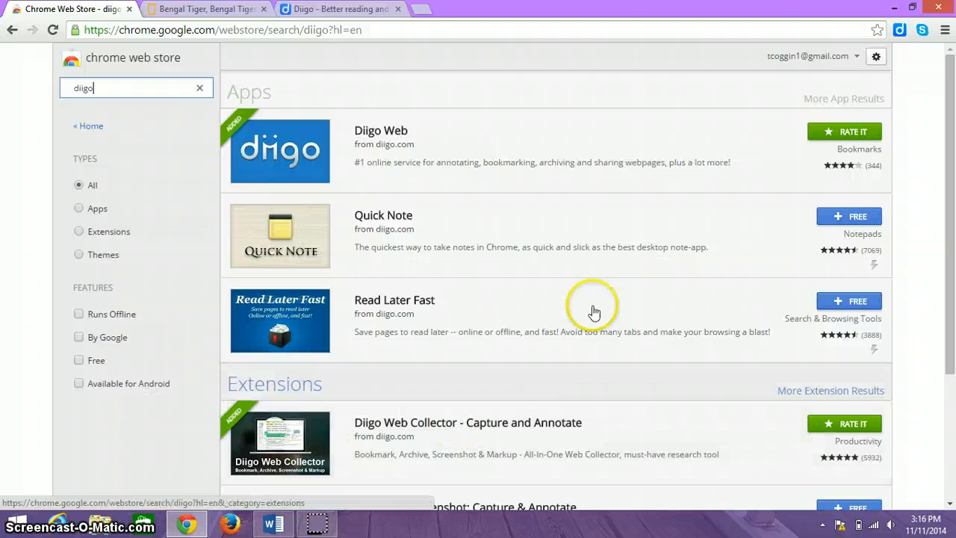
pyautogui.click(899, 33)
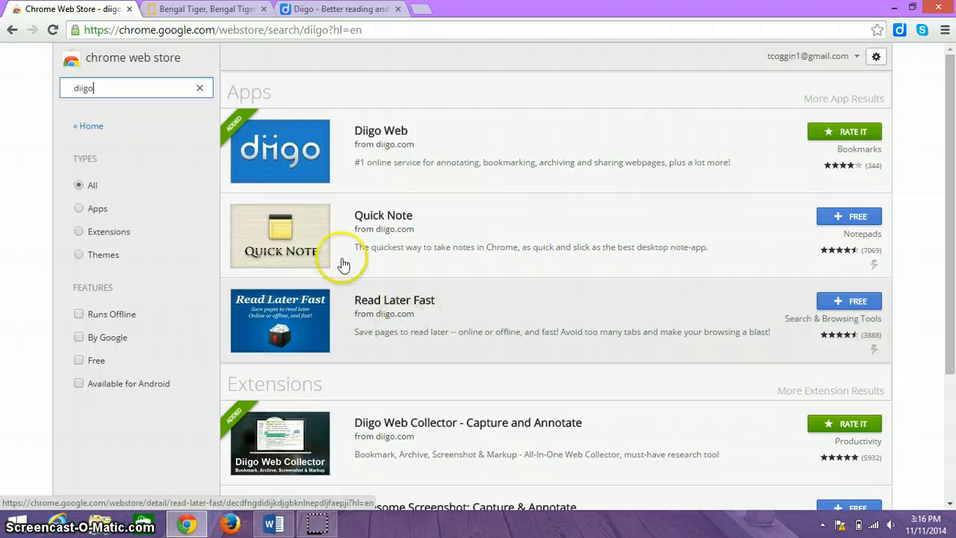
pyautogui.click(371, 133)
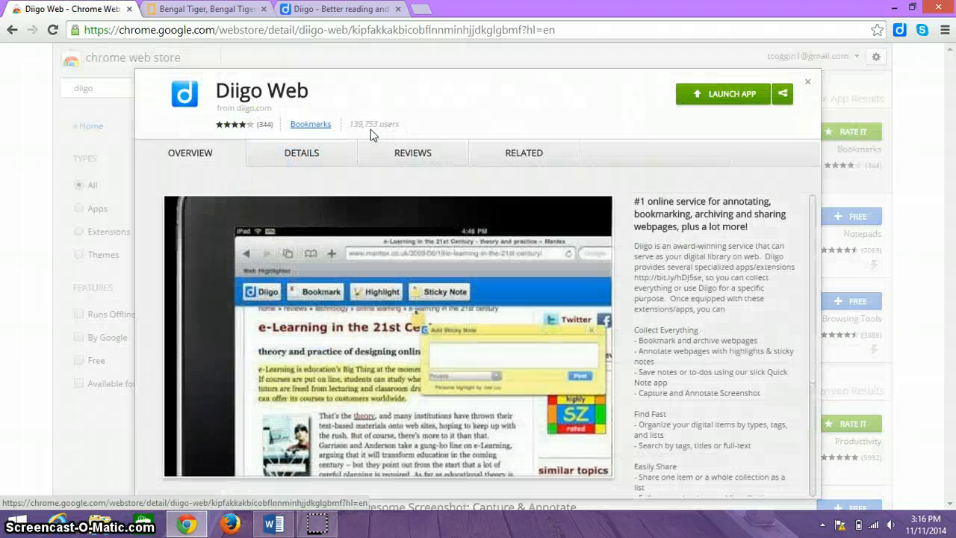
pyautogui.click(713, 97)
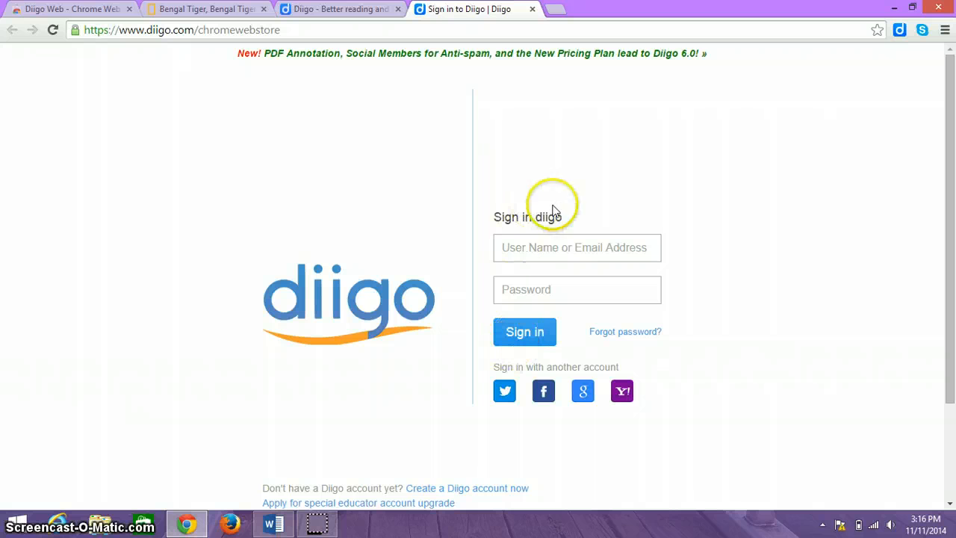
# Sign in with the account e-mail and password, retyping the password after it is rejected
pyautogui.click(544, 247)
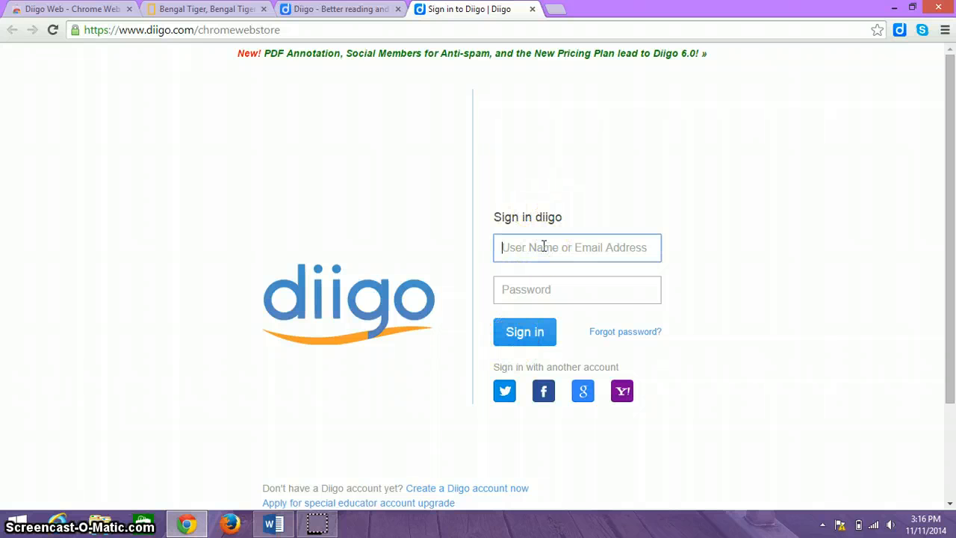
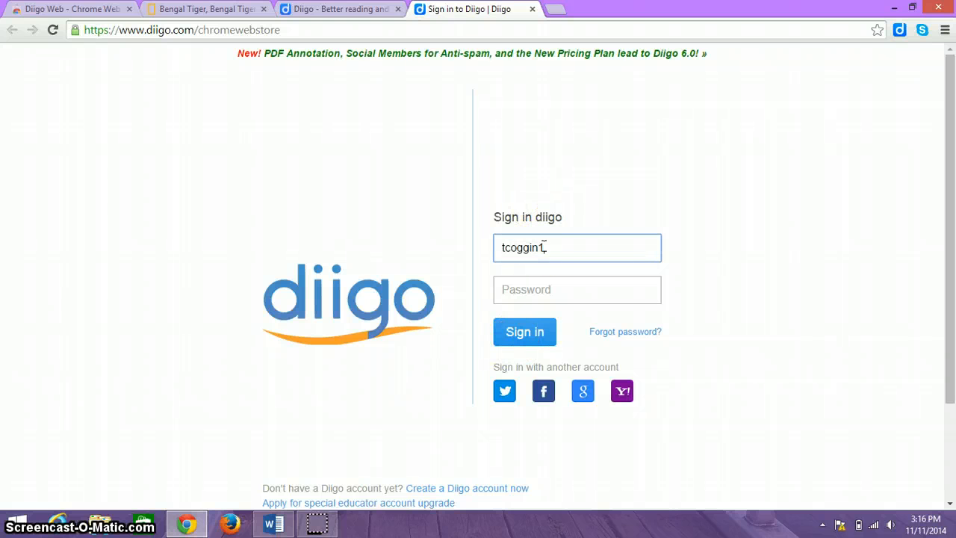
pyautogui.press('Tab')
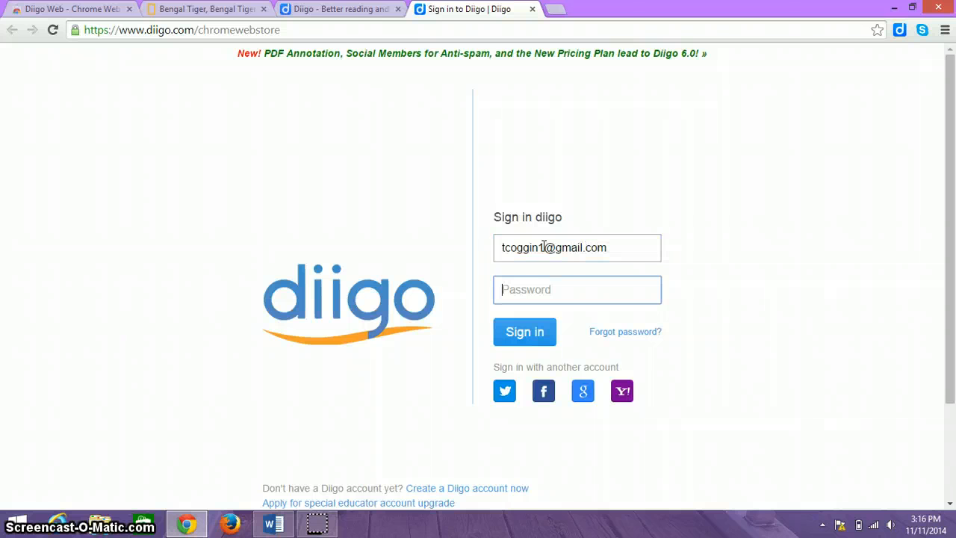
pyautogui.write('*******')
pyautogui.click(518, 336)
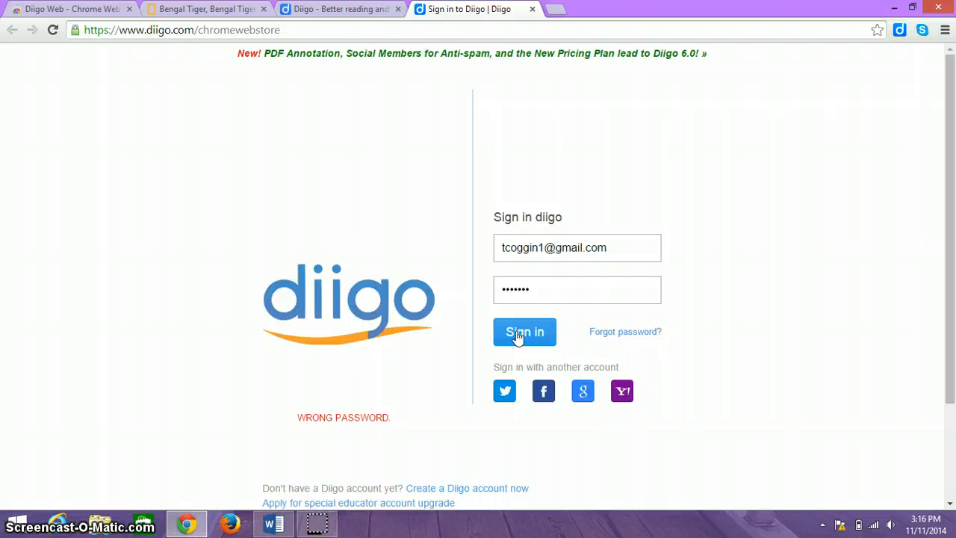
pyautogui.moveTo(542, 289); pyautogui.dragTo(454, 292)
pyautogui.press('BackSpace')
pyautogui.write('****')
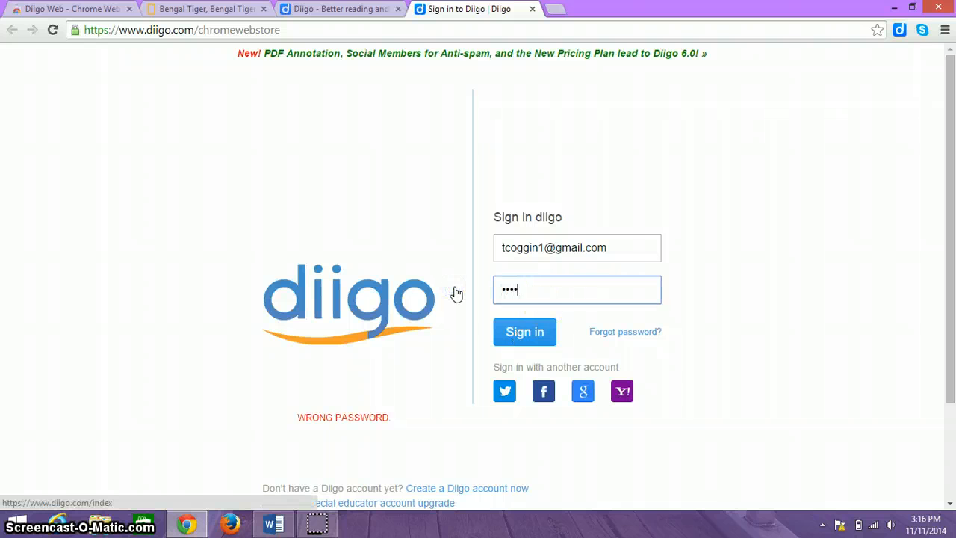
pyautogui.press('Return')
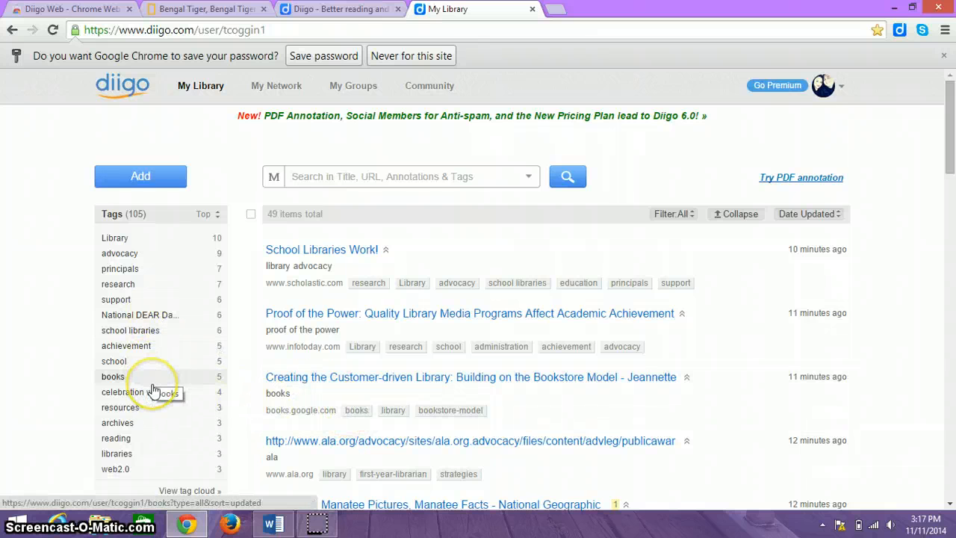
# View My Groups, go back to My Library, then switch to the Bengal Tiger tab
pyautogui.click(357, 93)
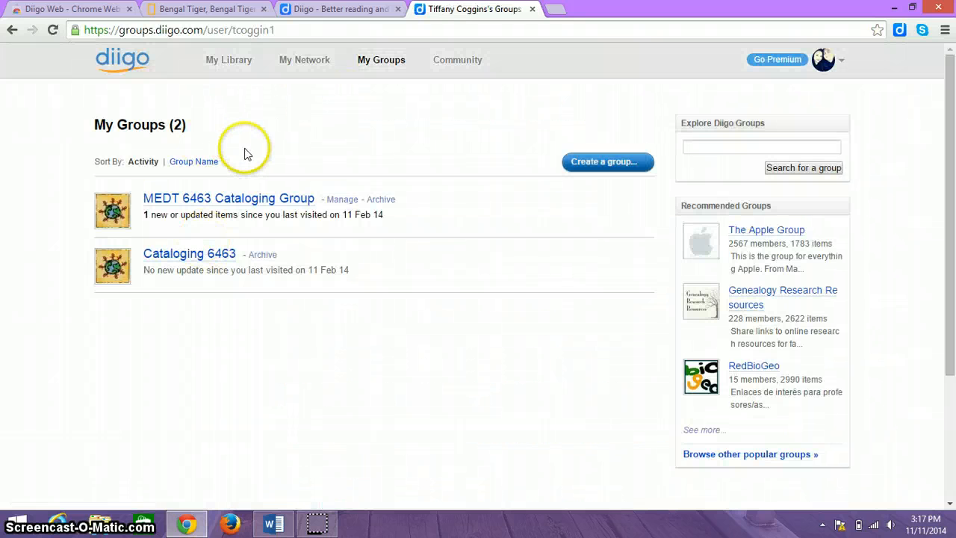
pyautogui.click(219, 67)
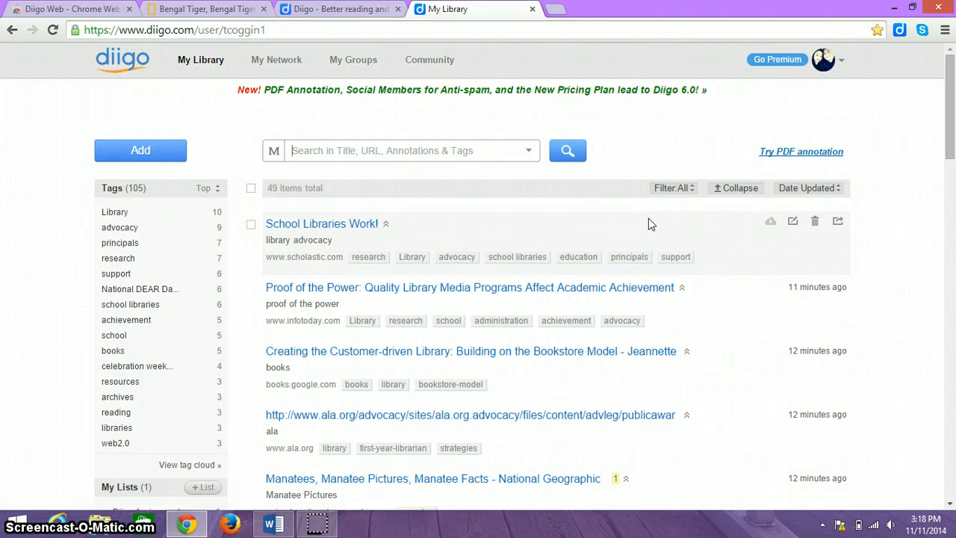
pyautogui.click(201, 7)
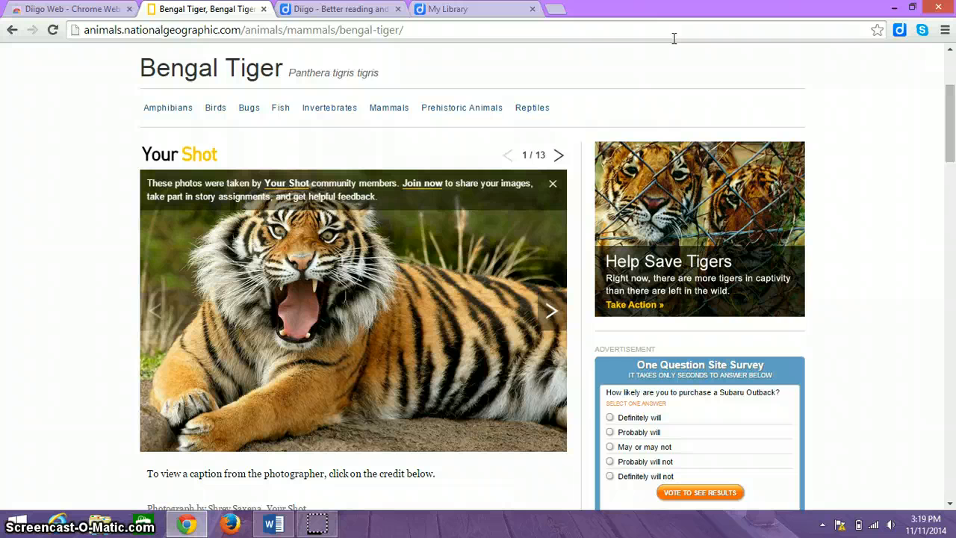
# Start saving the page in Diigo with description 'bengal tigers' and tags 'tigers bengal'
pyautogui.click(893, 30)
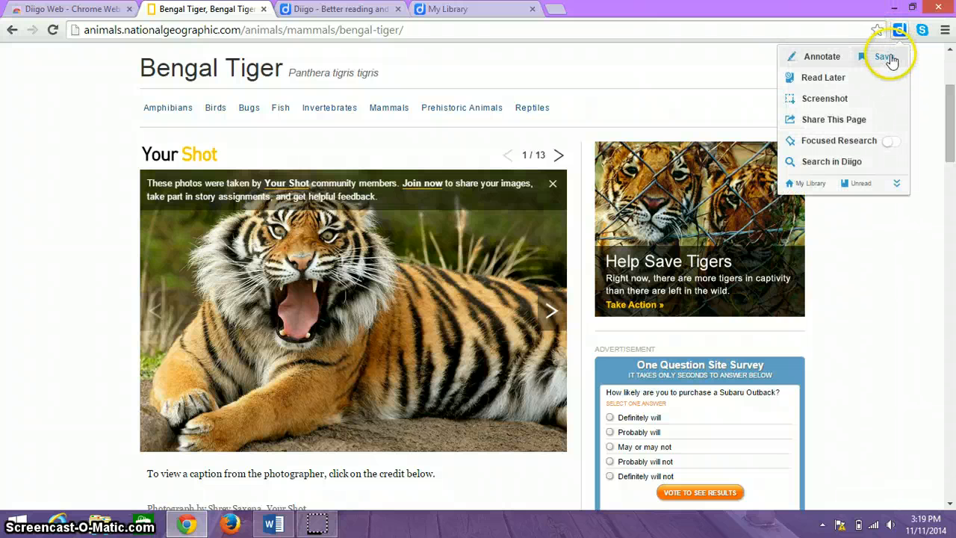
pyautogui.click(884, 57)
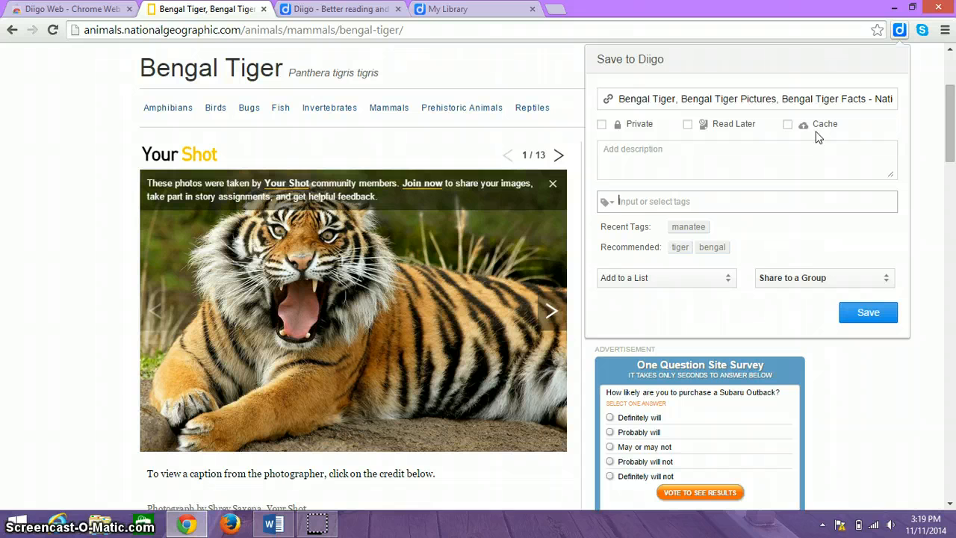
pyautogui.click(707, 147)
pyautogui.write('ben')
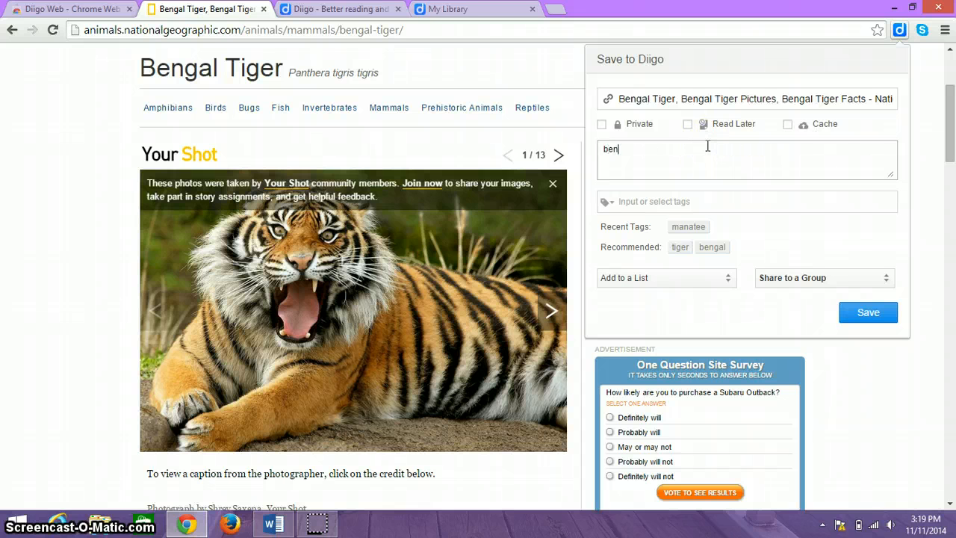
pyautogui.write('gal tigers')
pyautogui.click(671, 200)
pyautogui.write('tig')
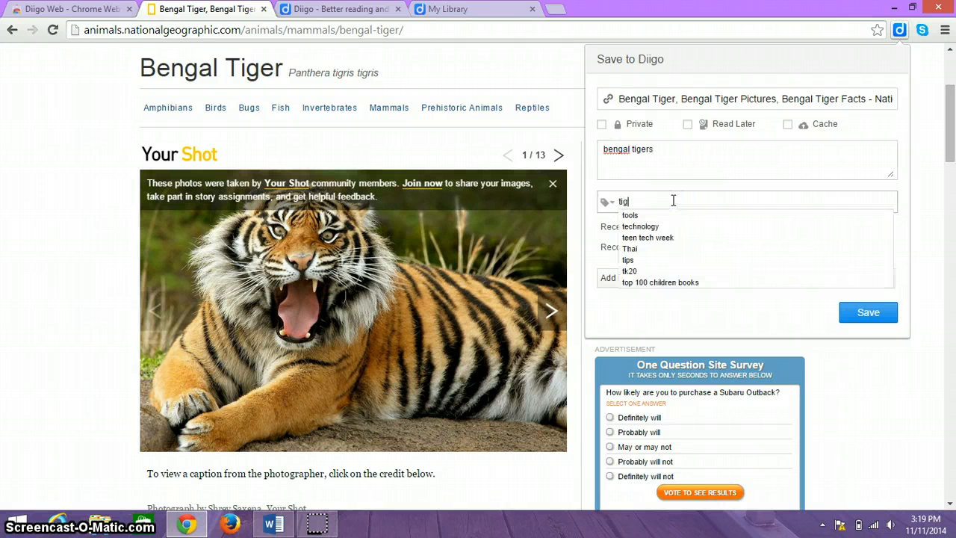
pyautogui.write('ers bengal')
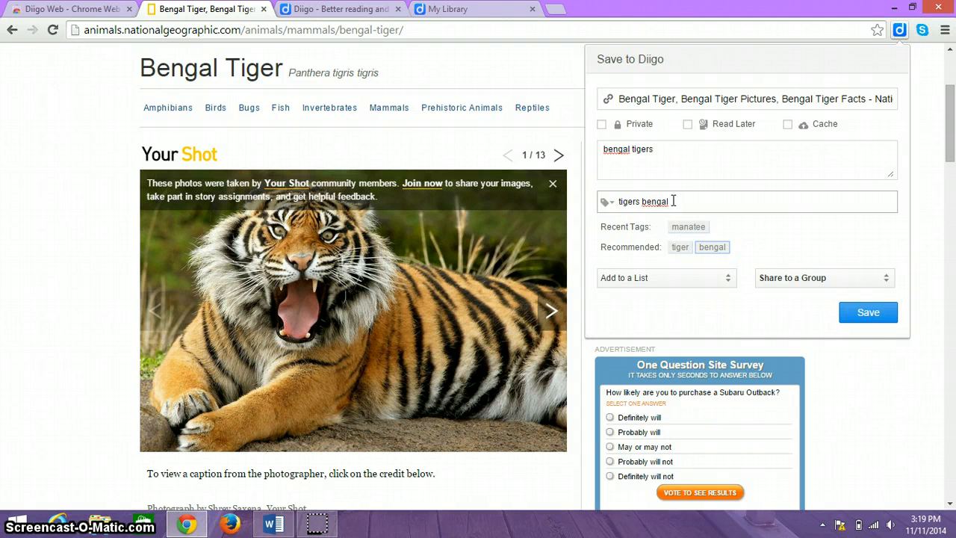
# Review the list and group options without sharing, then save the bookmark
pyautogui.click(637, 275)
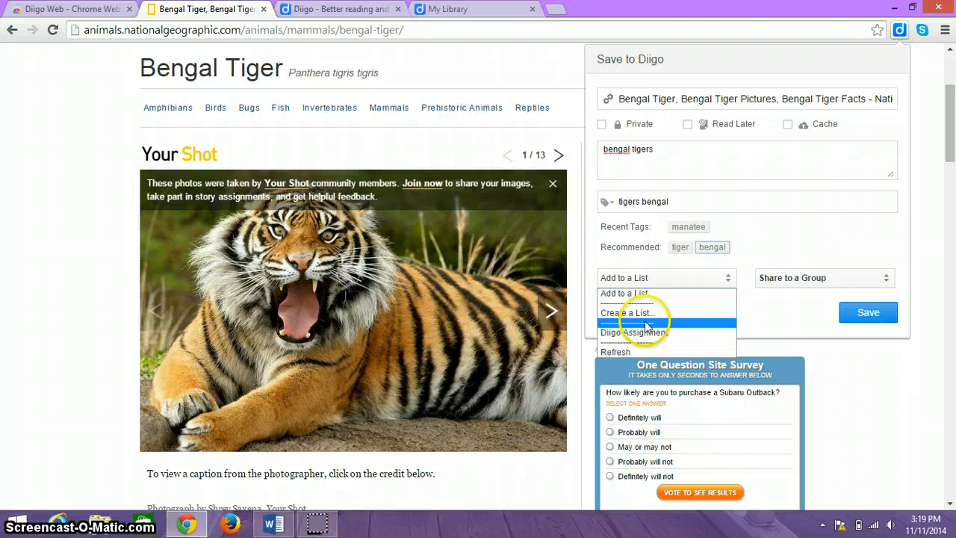
pyautogui.click(803, 276)
pyautogui.click(825, 231)
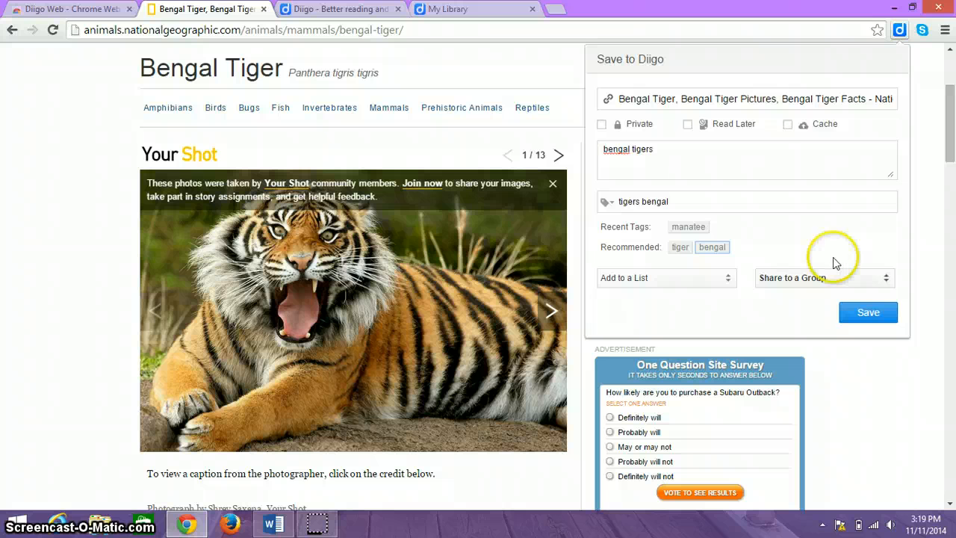
pyautogui.click(866, 312)
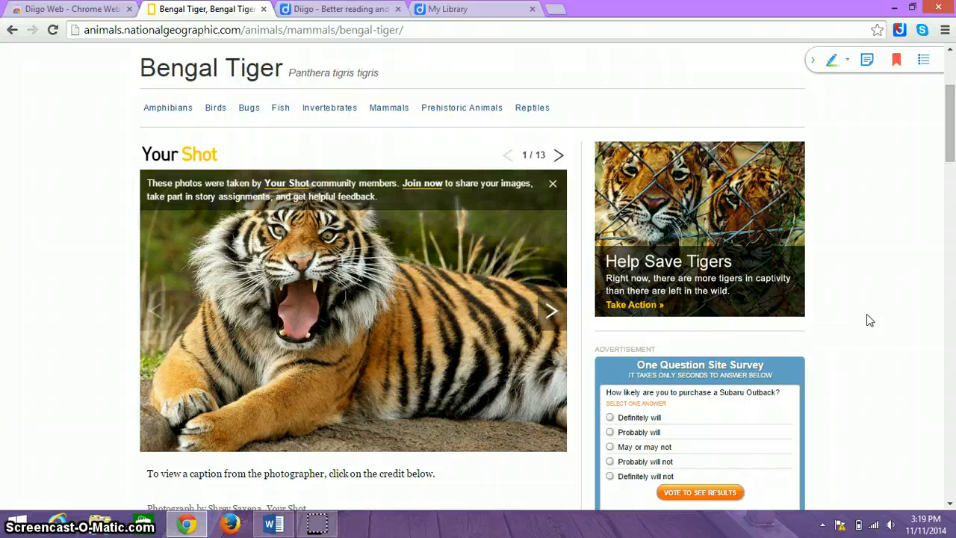
# Open My Library and reopen the top Bengal Tiger bookmark in a new tab
pyautogui.click(901, 33)
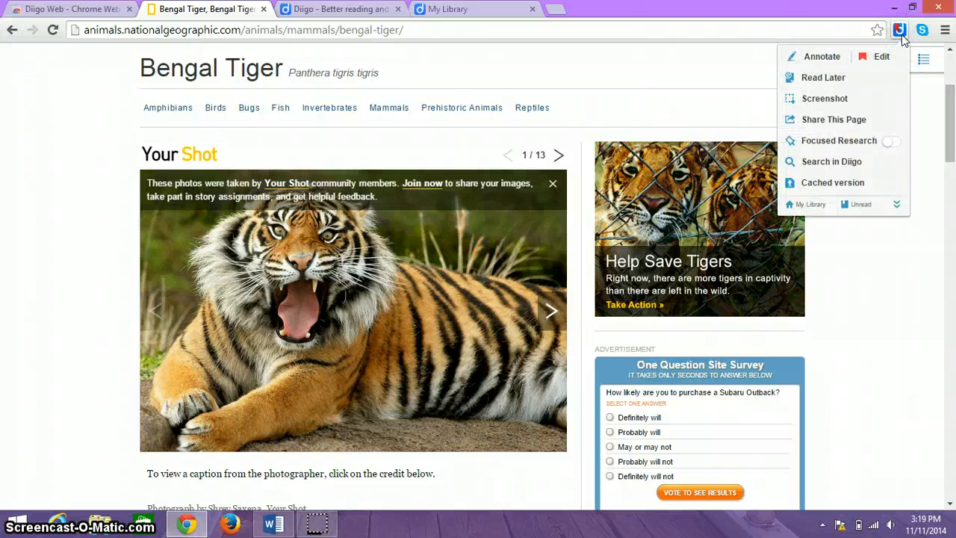
pyautogui.click(811, 206)
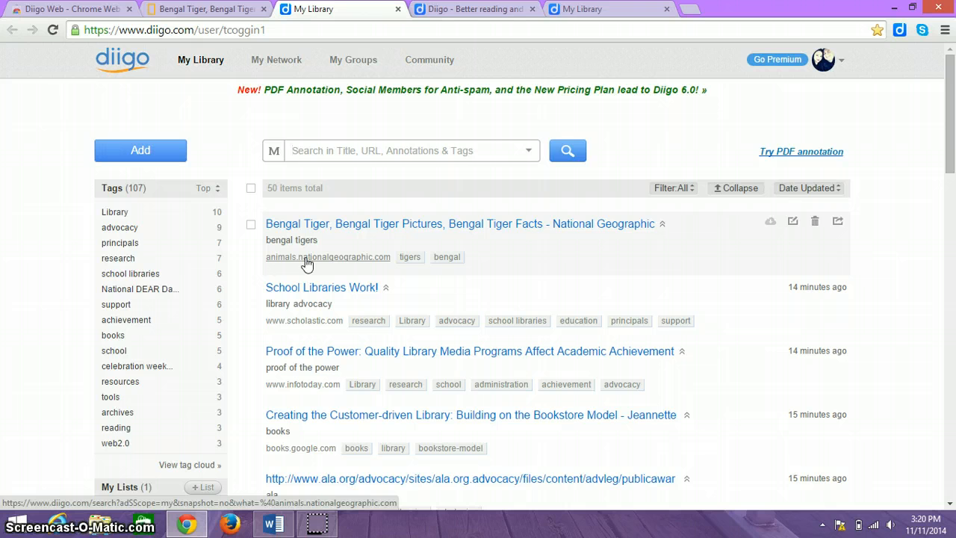
pyautogui.click(395, 224)
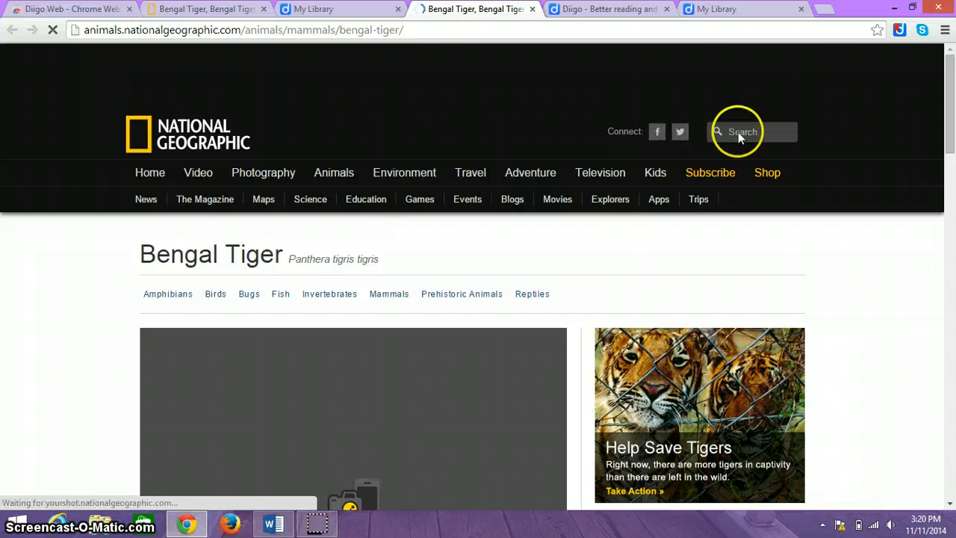
# Turn on Diigo annotation on the Bengal Tiger page and check the highlighter colours
pyautogui.click(900, 33)
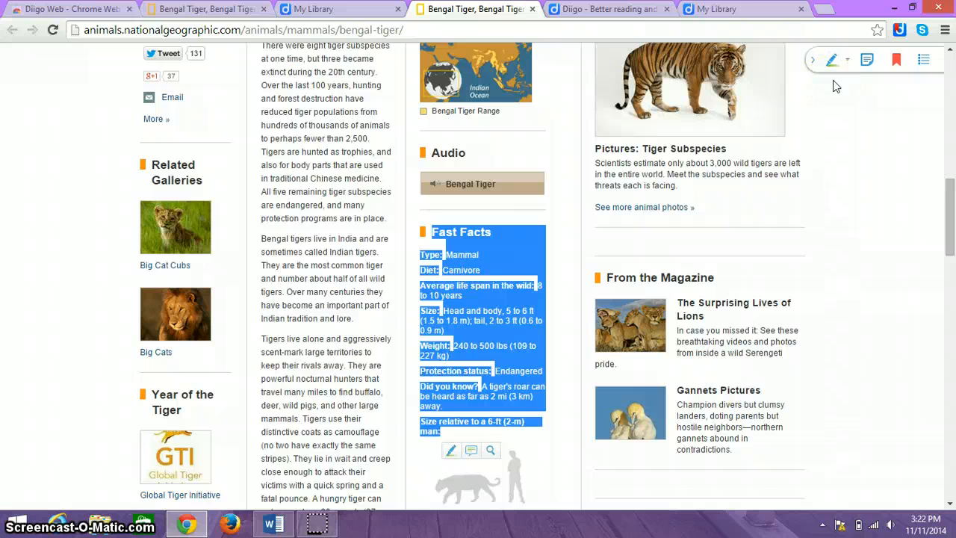
pyautogui.click(923, 61)
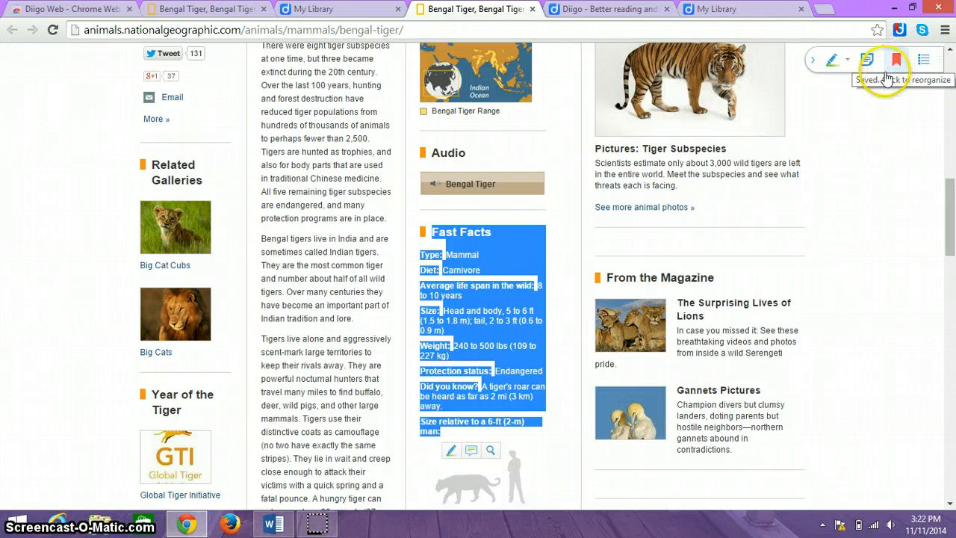
pyautogui.click(864, 115)
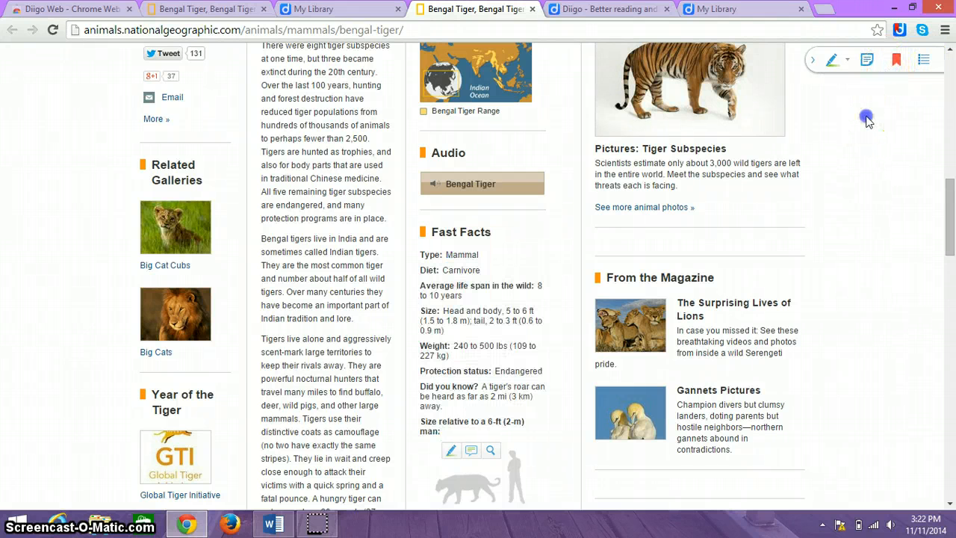
pyautogui.click(848, 62)
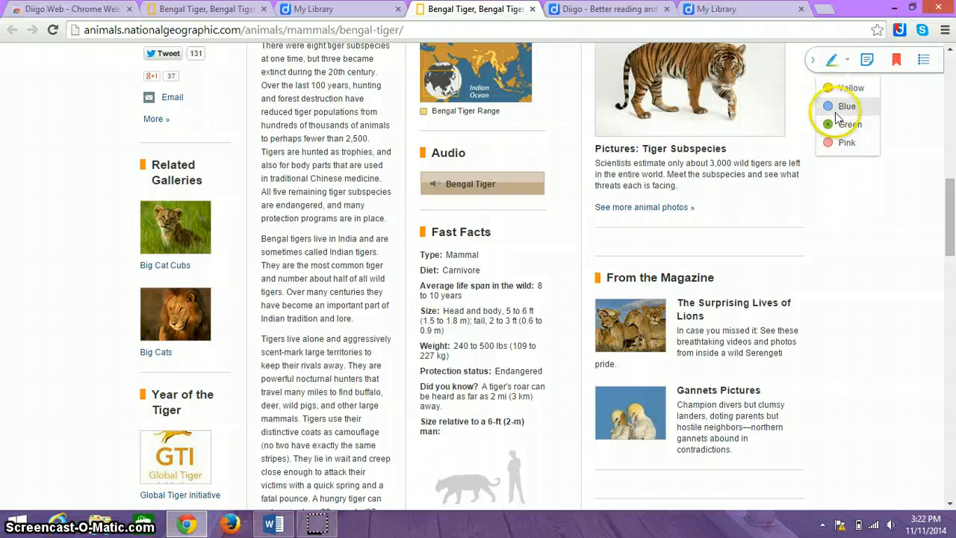
pyautogui.click(871, 220)
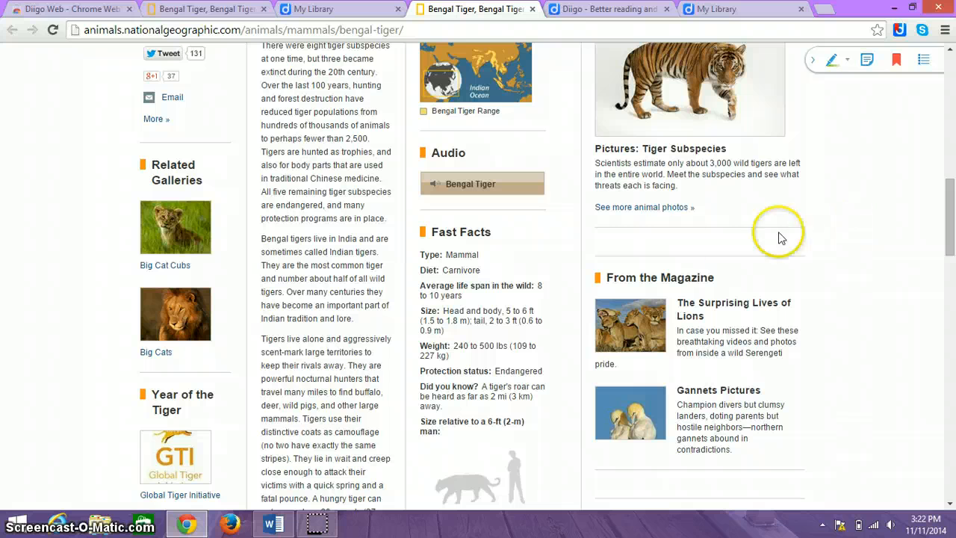
# Select the Fast Facts box text and highlight it in green
pyautogui.moveTo(431, 235); pyautogui.dragTo(444, 445)
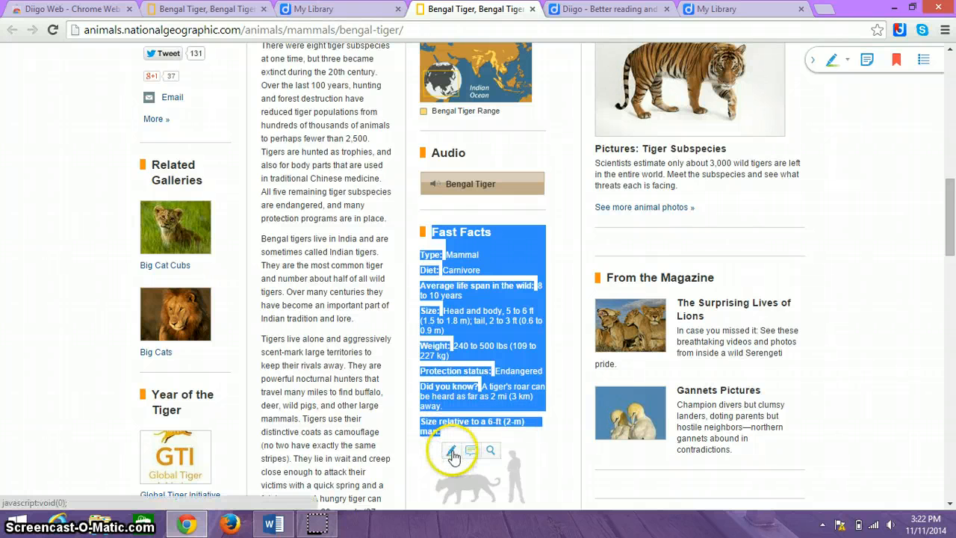
pyautogui.click(452, 452)
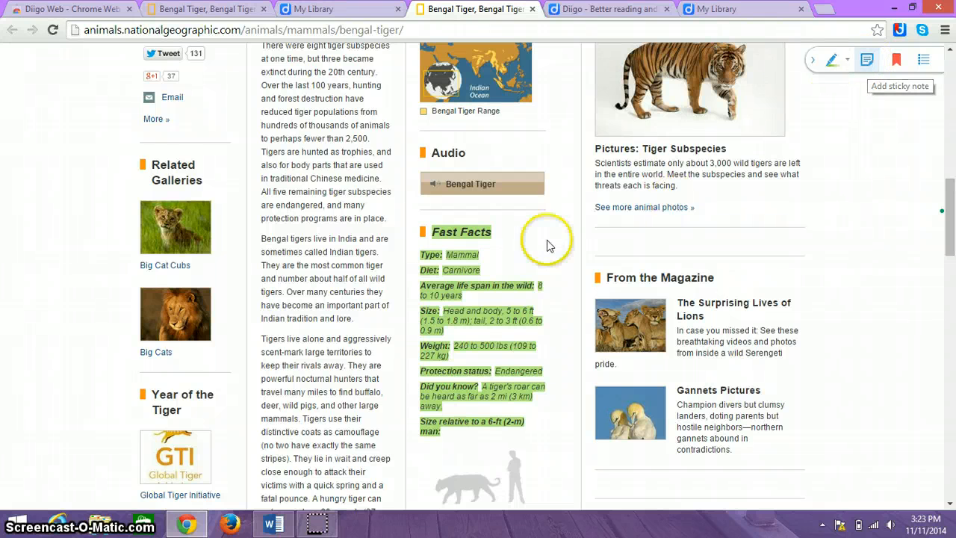
pyautogui.moveTo(484, 321)
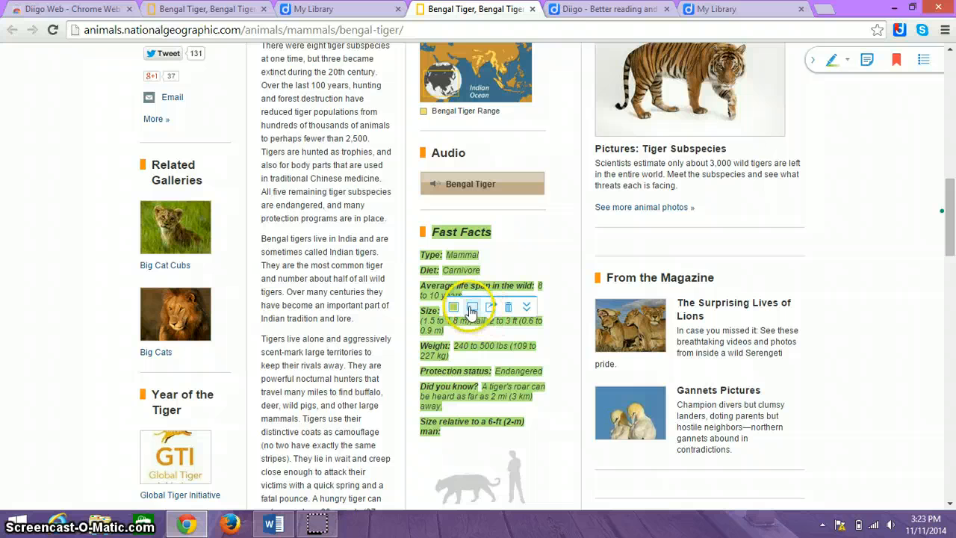
# Add a blue sticky note reading 'Bengal Tiger Fast Facts' to the Fast Facts highlight
pyautogui.click(471, 311)
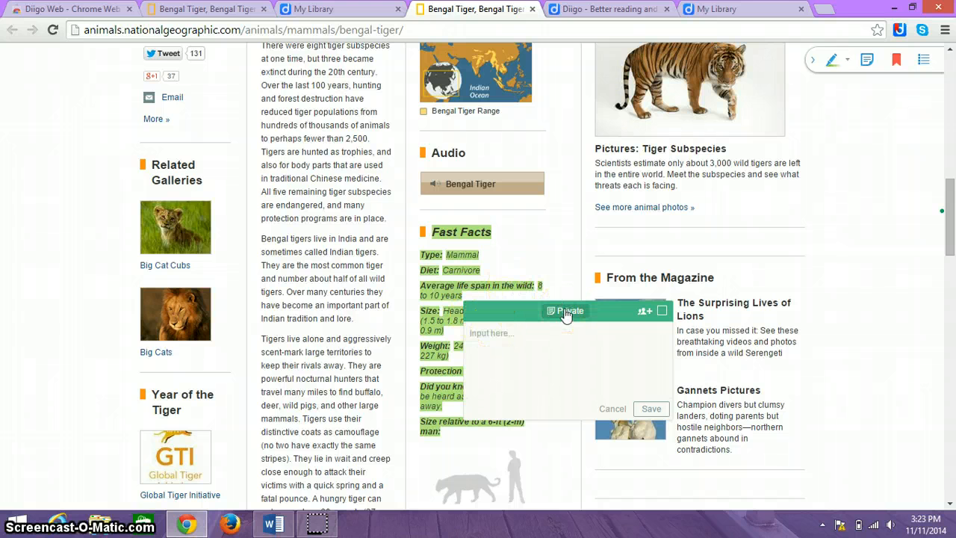
pyautogui.click(661, 313)
pyautogui.click(662, 341)
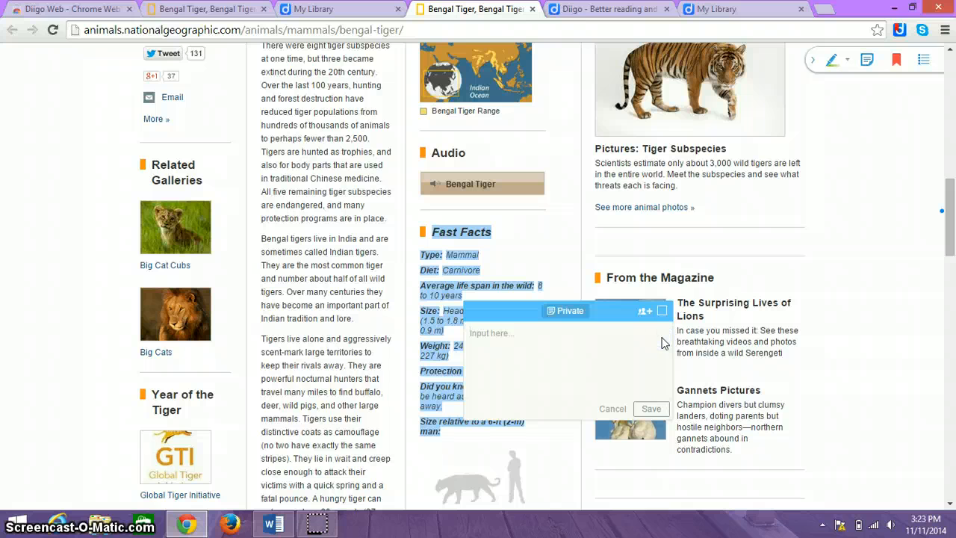
pyautogui.click(500, 378)
pyautogui.write('Bengal T')
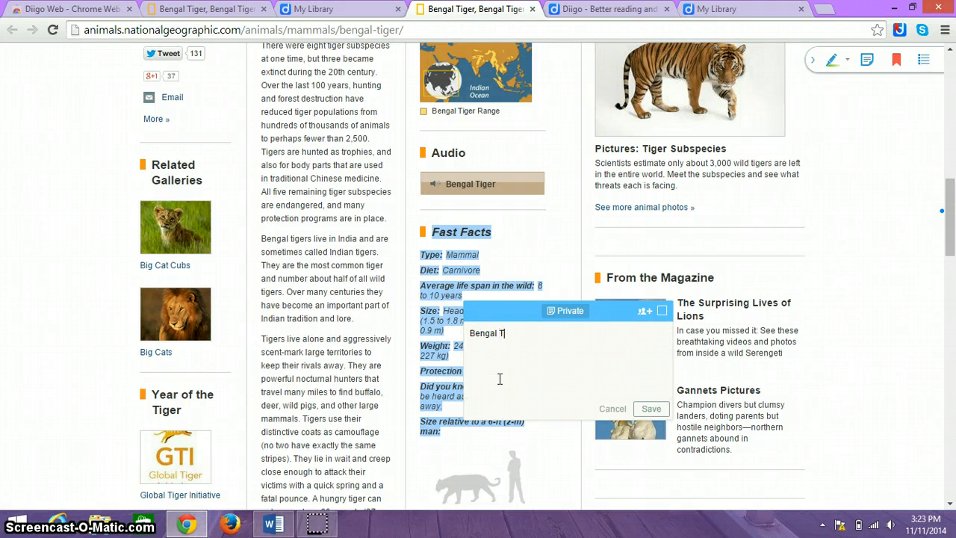
pyautogui.write('iger Fast Facts')
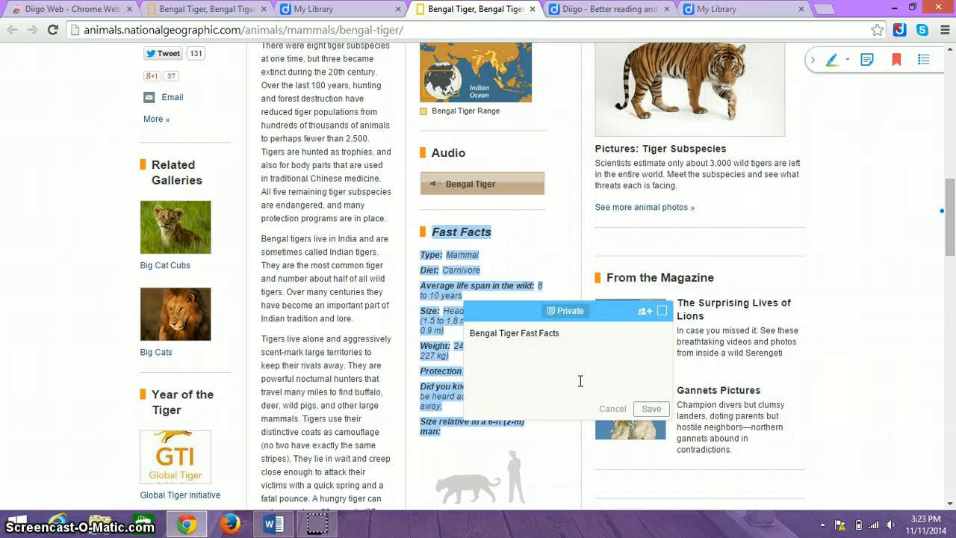
pyautogui.click(647, 409)
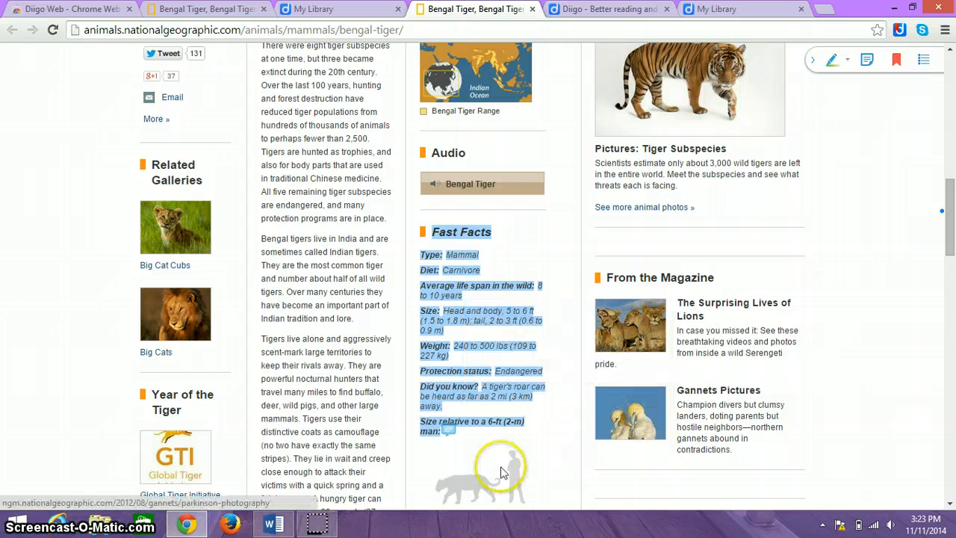
# Open Edit bookmark, check the Add to a list option, and save the description and tags
pyautogui.moveTo(446, 431)
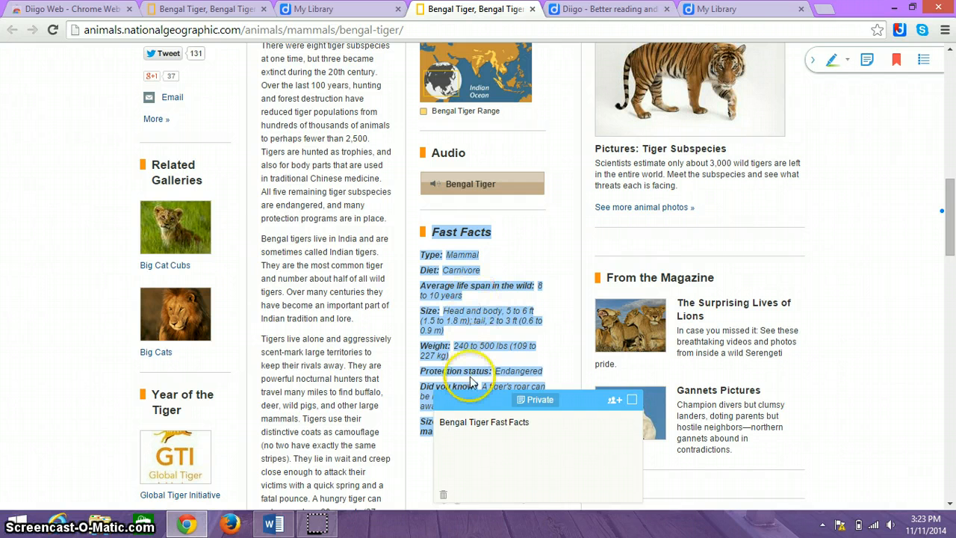
pyautogui.click(895, 64)
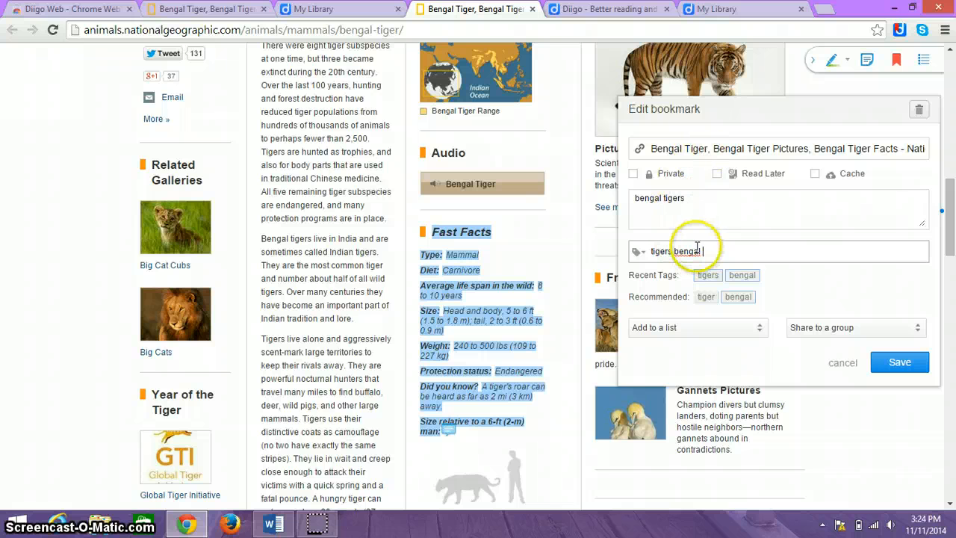
pyautogui.click(696, 327)
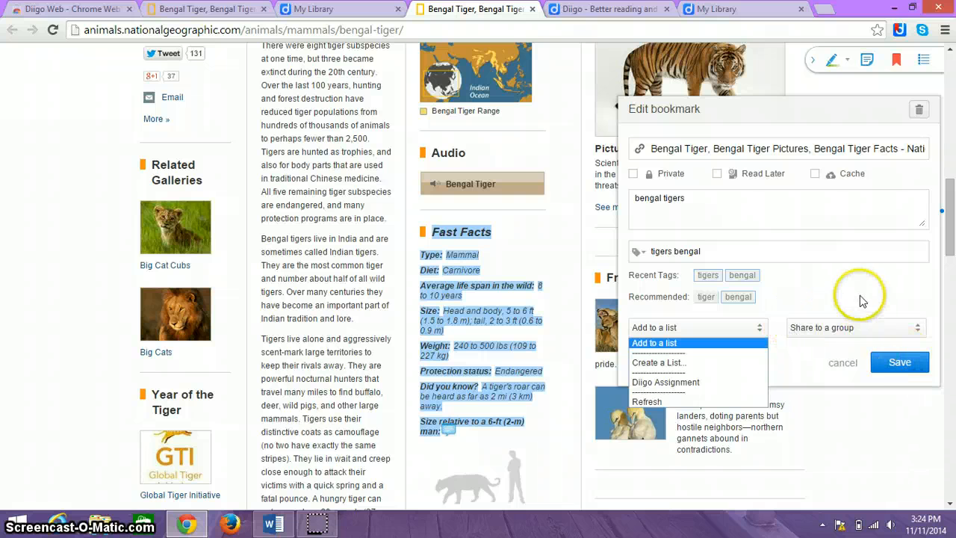
pyautogui.click(901, 363)
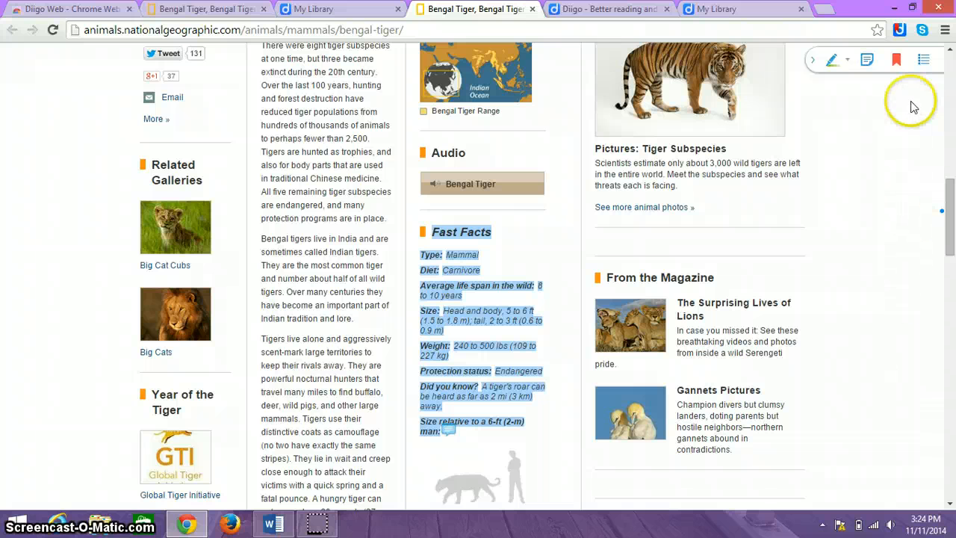
# Open My Library, scroll to the Bengal Tiger entry and reopen its page
pyautogui.click(900, 30)
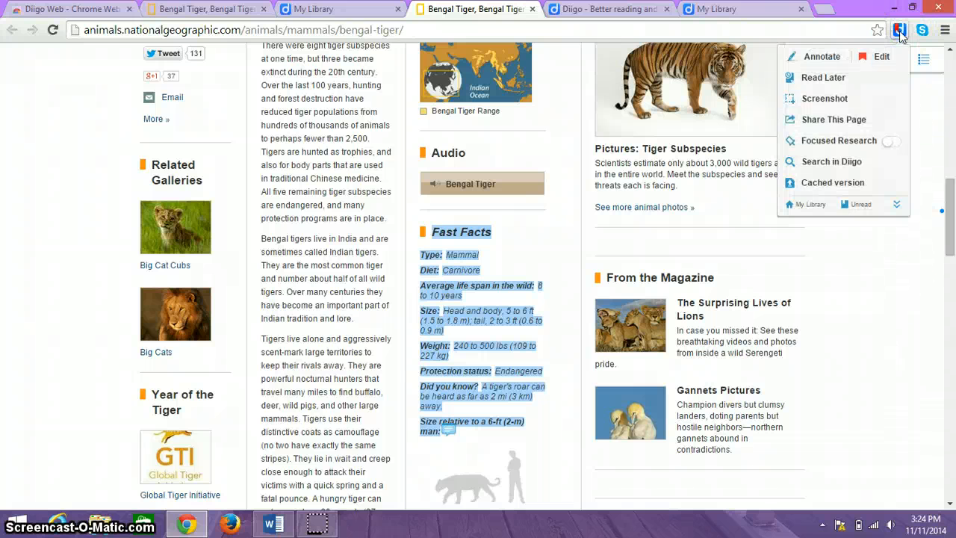
pyautogui.click(811, 205)
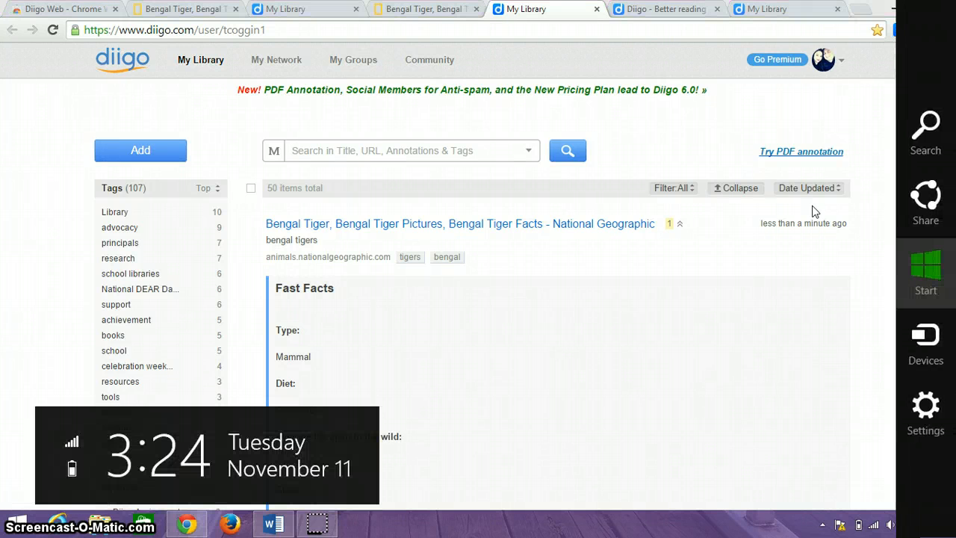
pyautogui.click(767, 281)
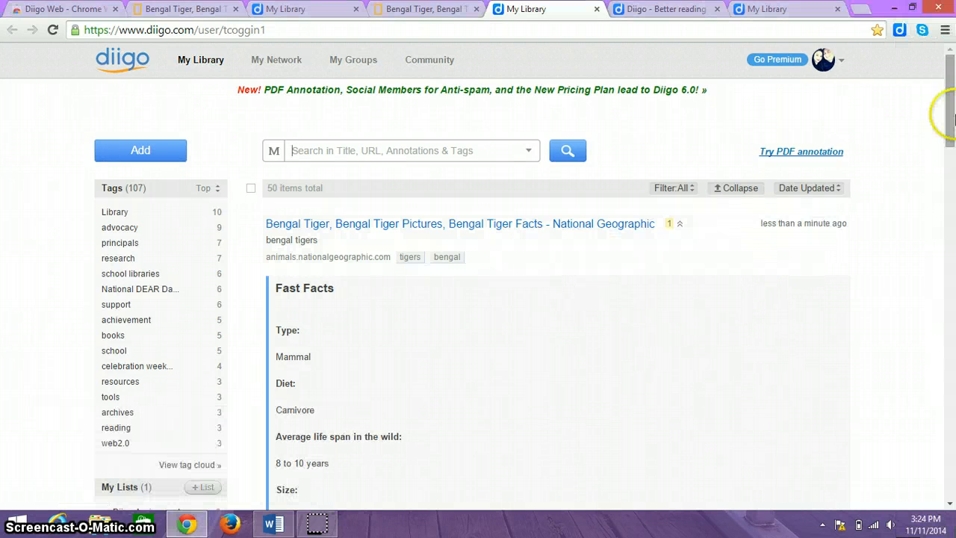
pyautogui.moveTo(950, 112)
pyautogui.mouseDown()
pyautogui.moveTo(953, 157)
pyautogui.moveTo(951, 123)
pyautogui.mouseUp()
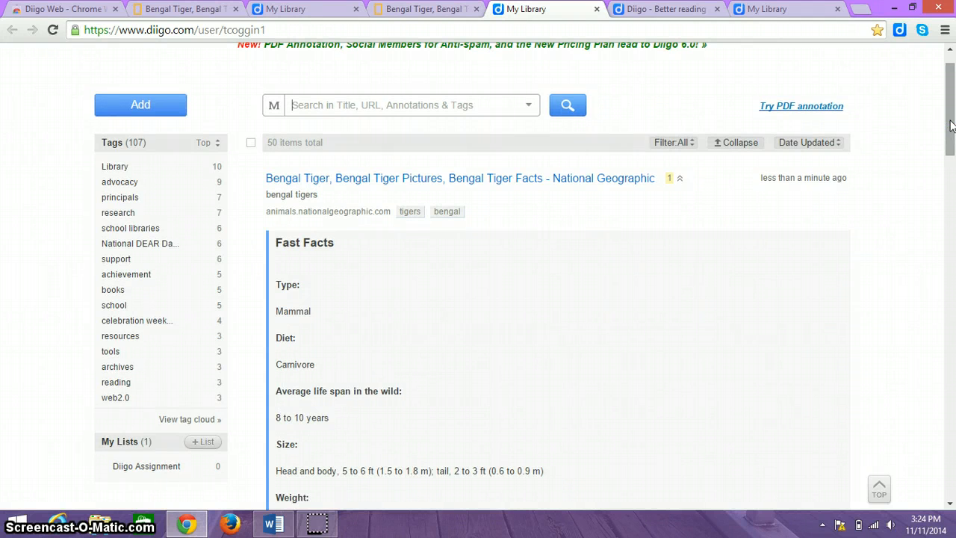
pyautogui.click(567, 179)
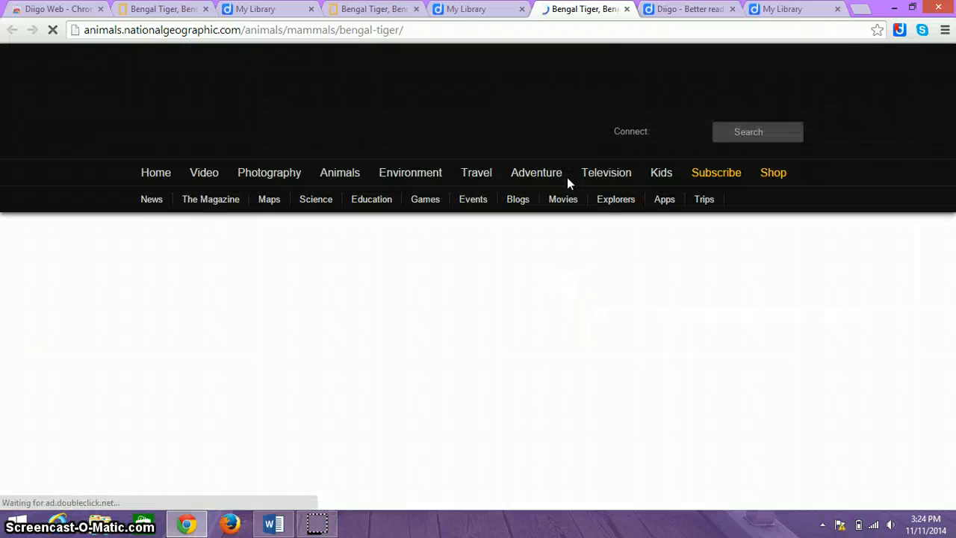
# Reopen the saved Bengal Tiger page to check its blue Fast Facts highlight and note, then go back to My Library
pyautogui.click(872, 32)
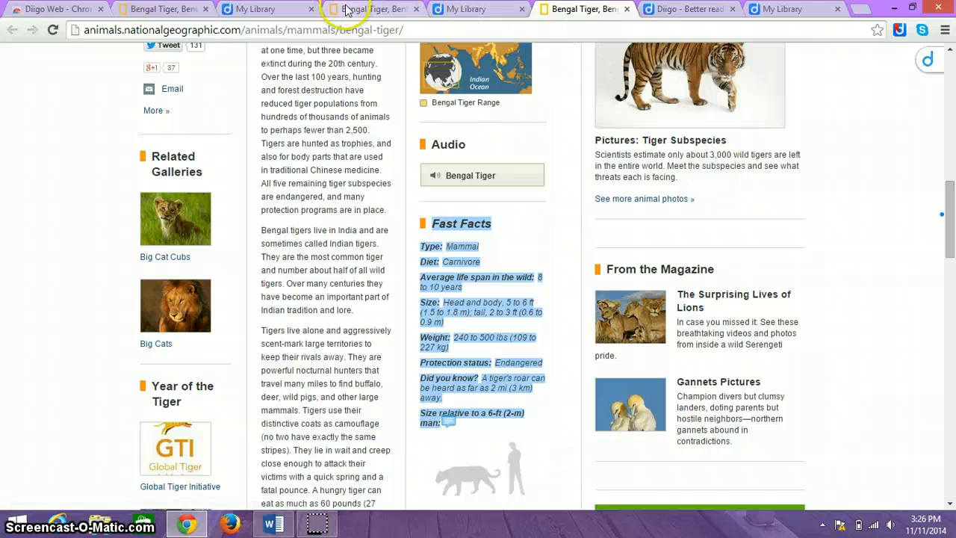
pyautogui.click(469, 9)
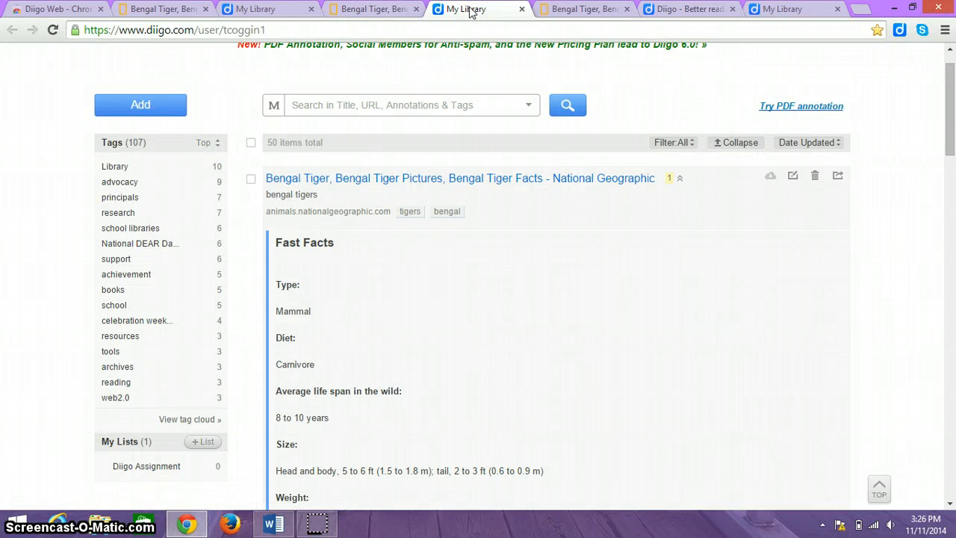